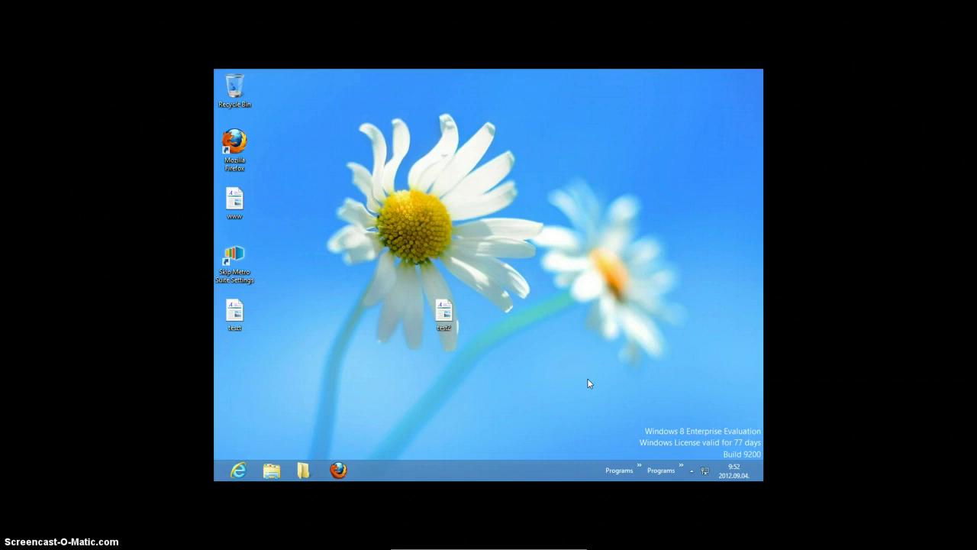
- Go from the Start screen to the desktop and open the Screenshots folder in the Pictures library
key("super")
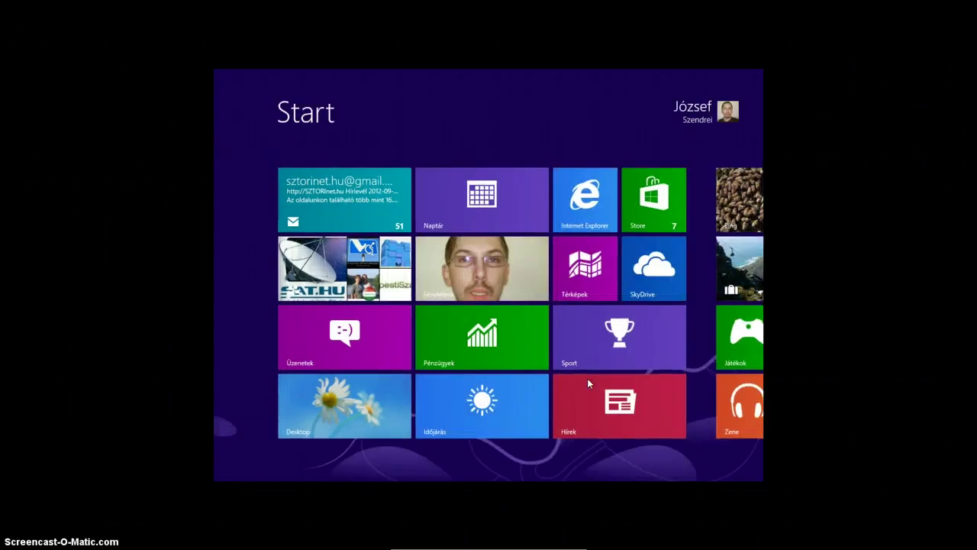
left_click(395, 406)
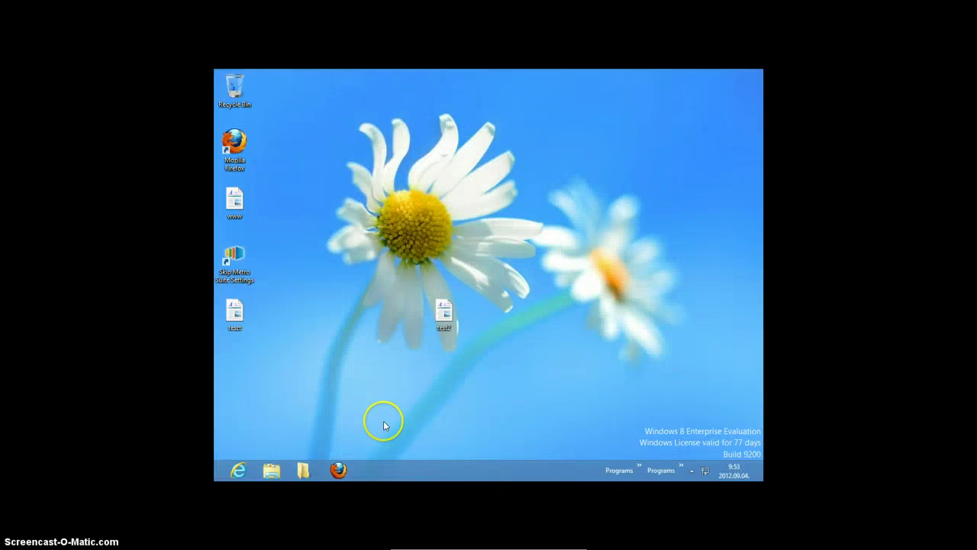
left_click(274, 470)
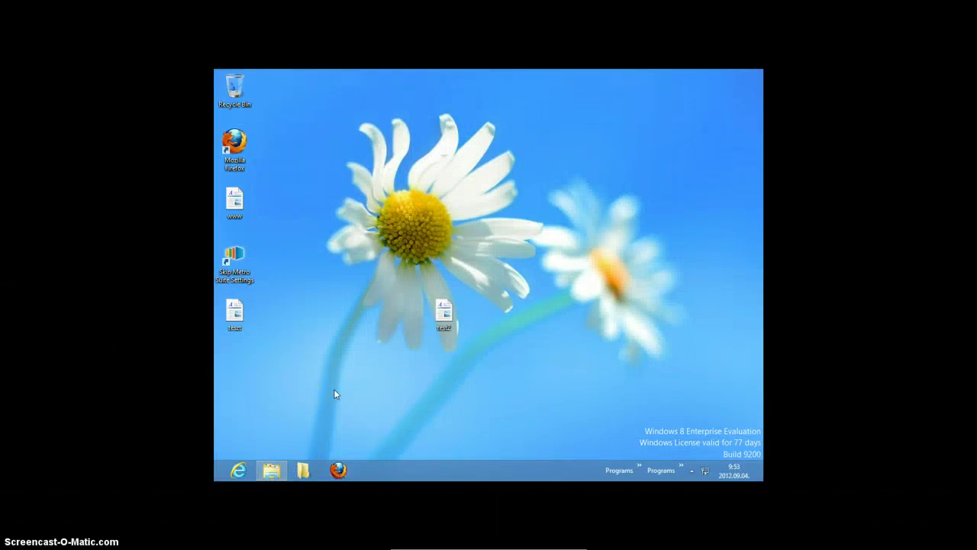
left_click(278, 473)
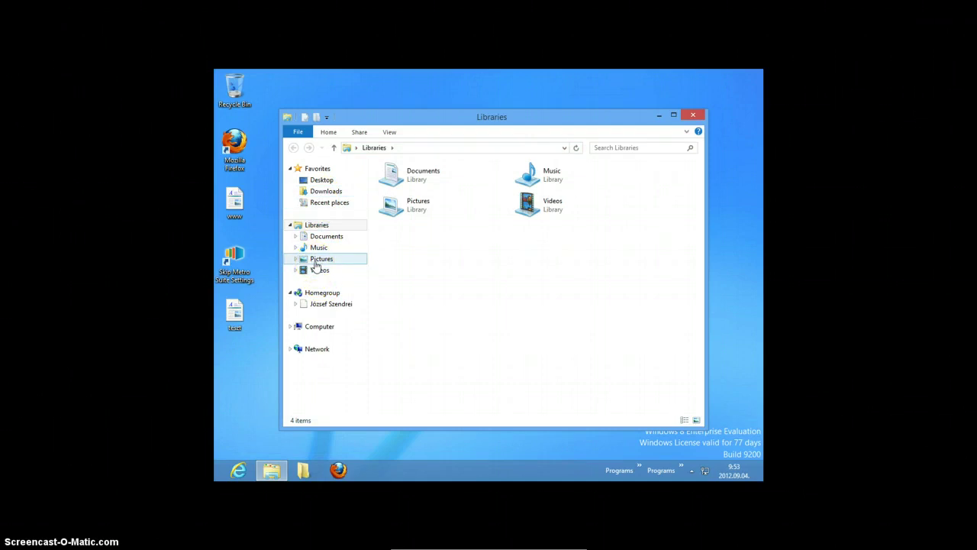
left_click(315, 262)
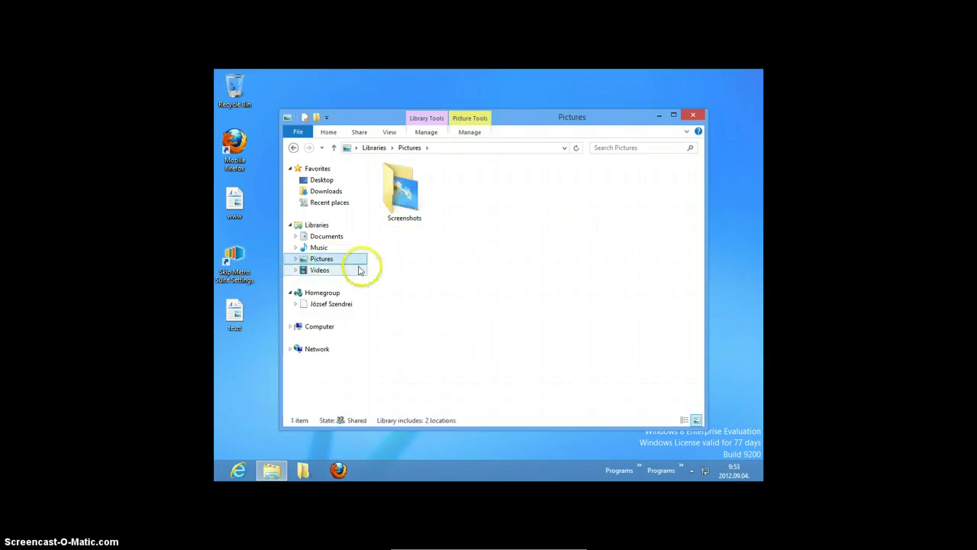
left_click(404, 207)
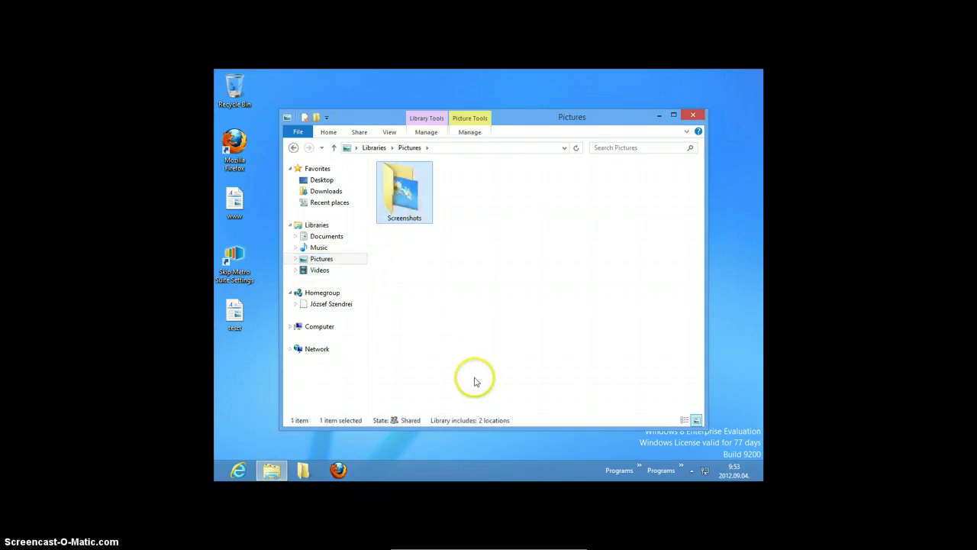
double_click(407, 222)
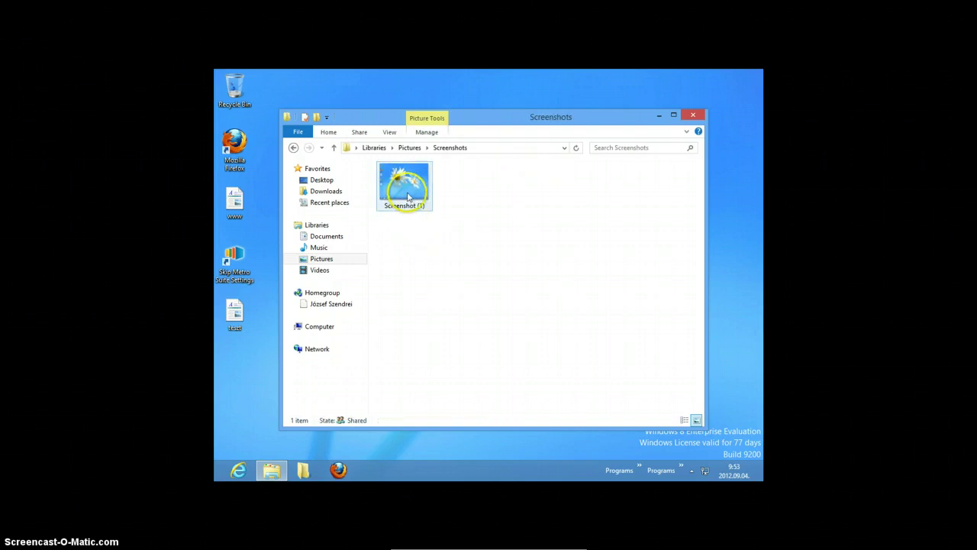
- View the Screenshot (1) picture full screen and return to the Photos app's overview
left_click(406, 195)
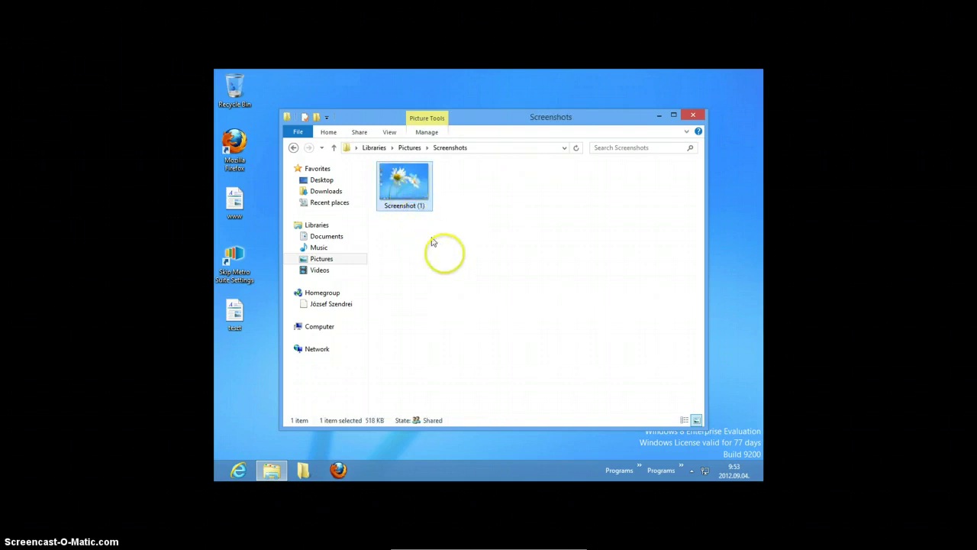
key("Return")
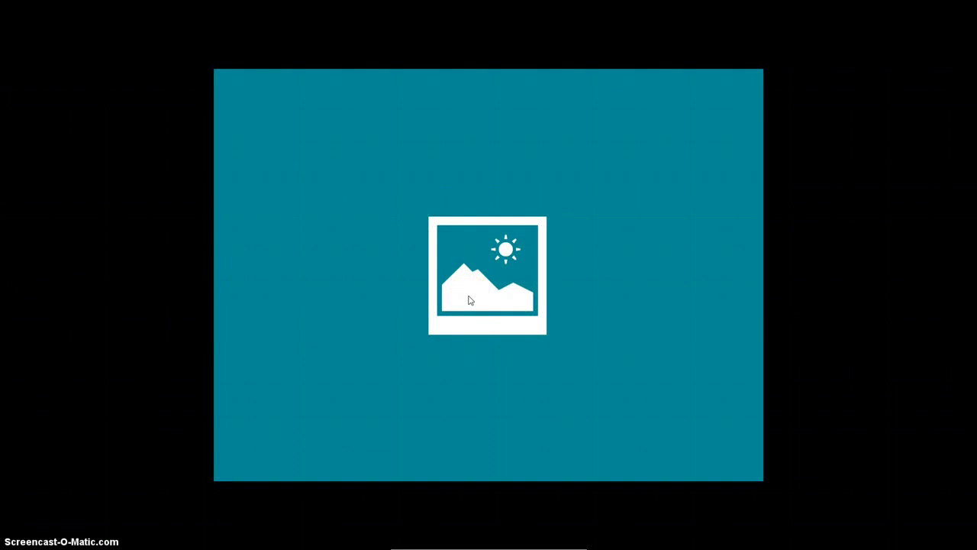
left_click(478, 341)
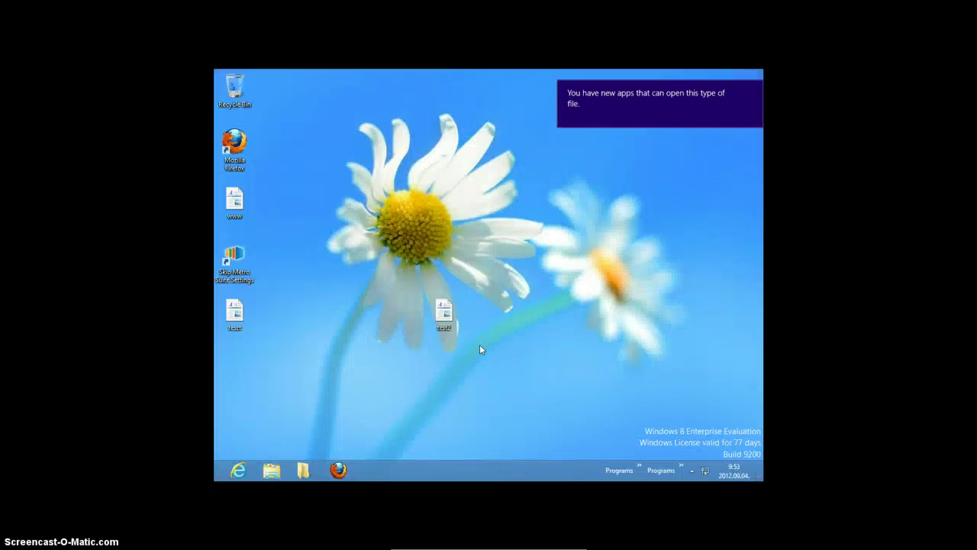
left_click(480, 348)
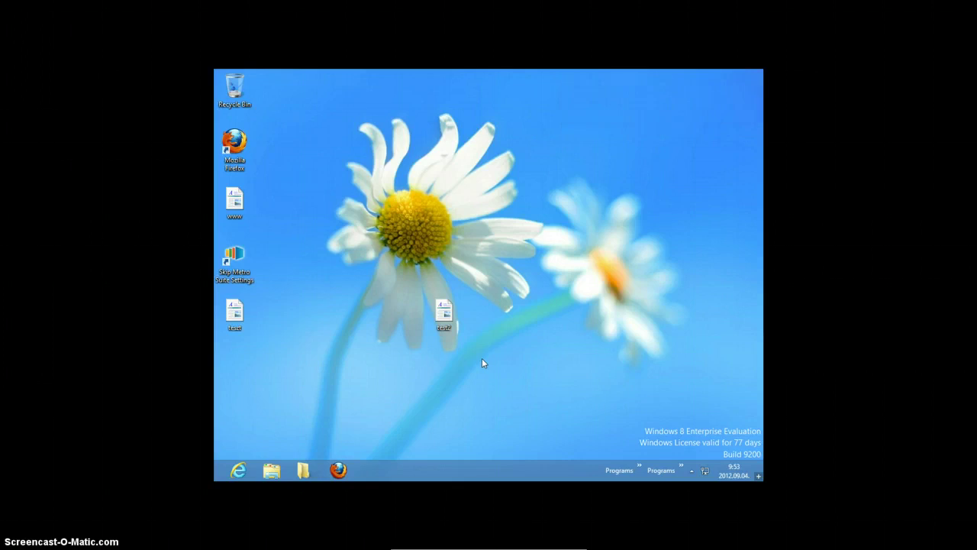
left_click(481, 359)
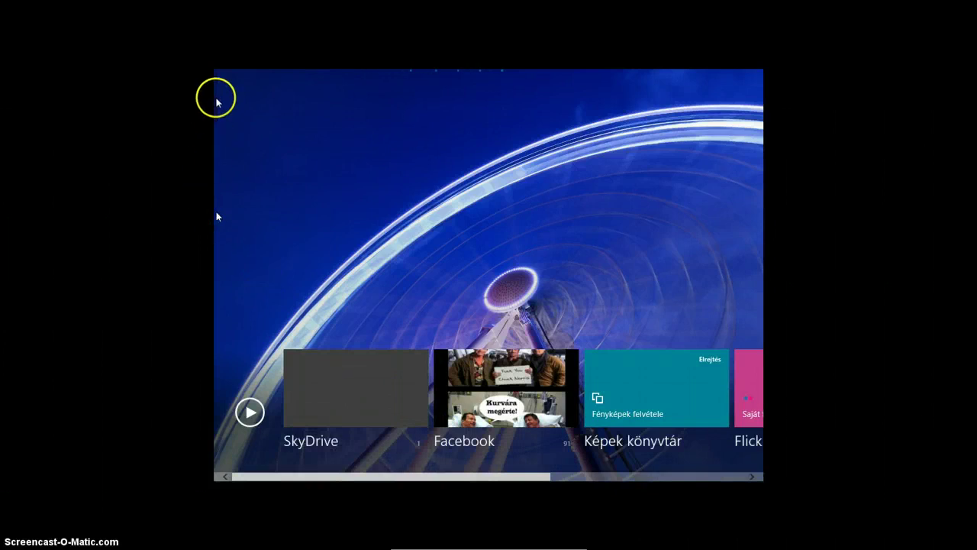
- Switch back to the desktop and close the Screenshots folder window
mouse_move(217, 71)
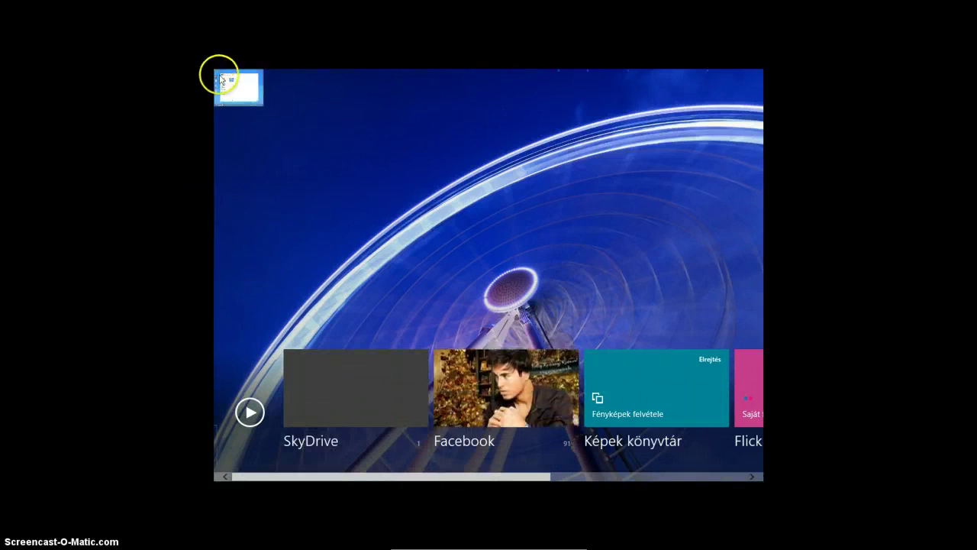
left_click(223, 80)
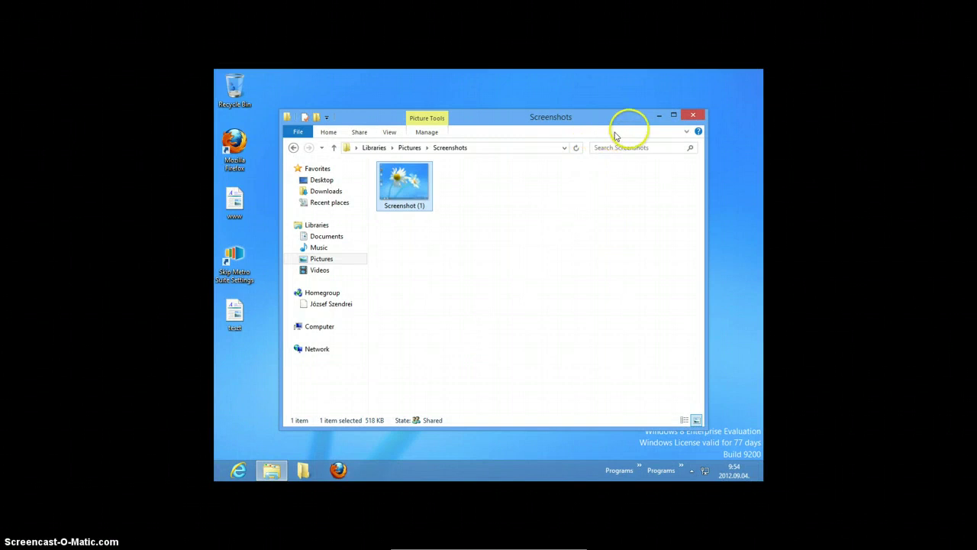
left_click(691, 116)
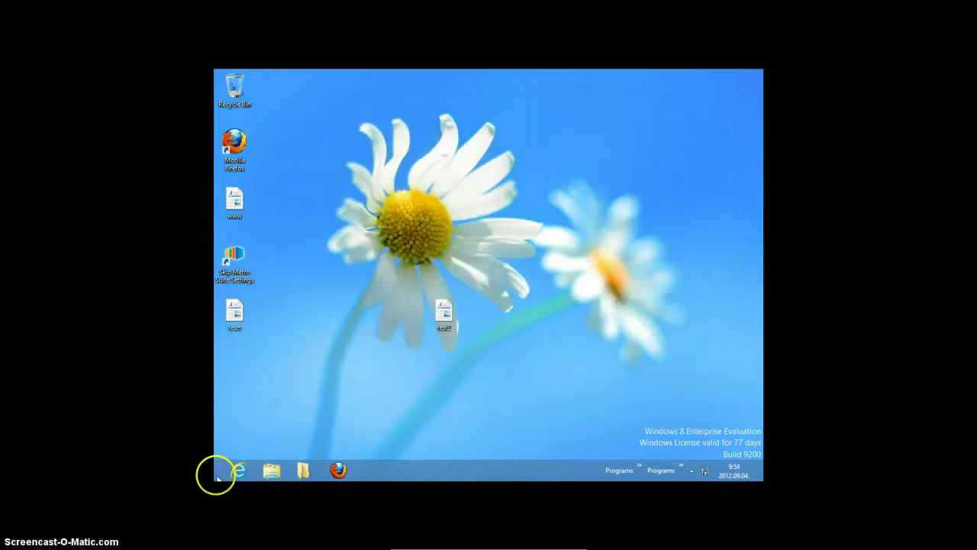
- Open the weather app from the Start screen and take a full-screen screenshot of its forecast
mouse_move(215, 475)
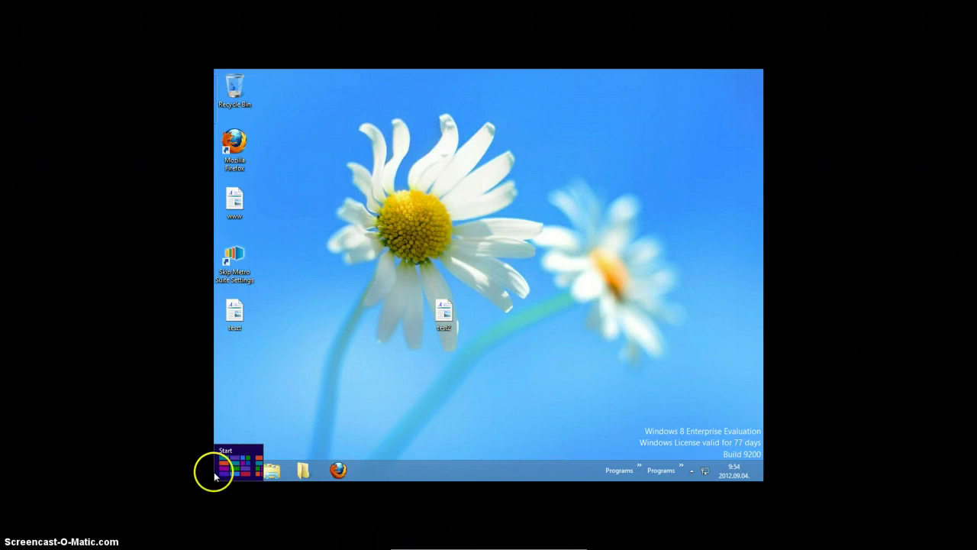
left_click(215, 471)
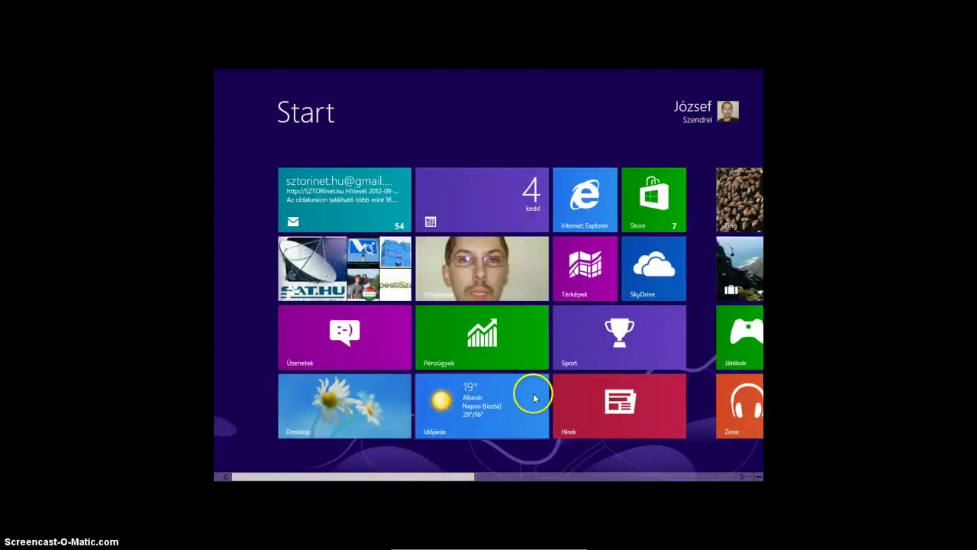
left_click(533, 395)
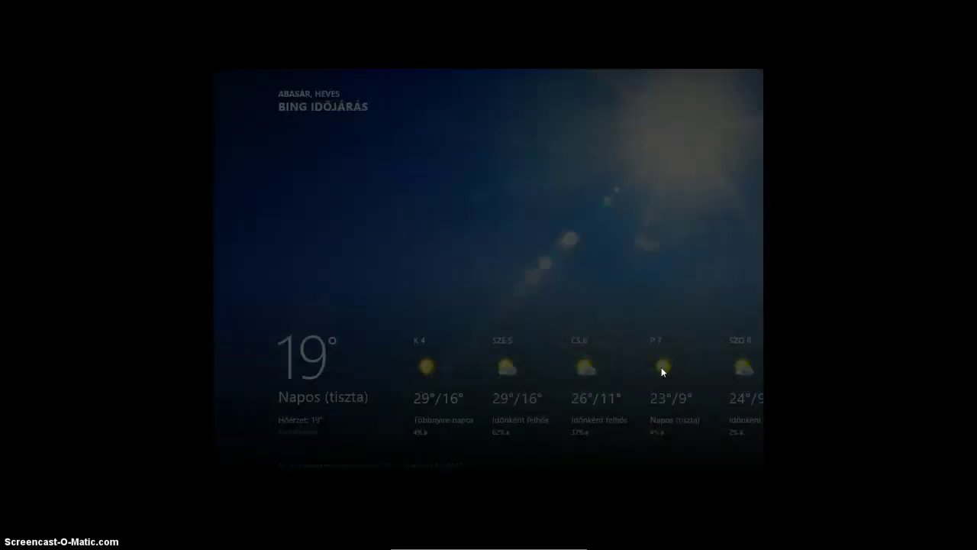
left_click(663, 369)
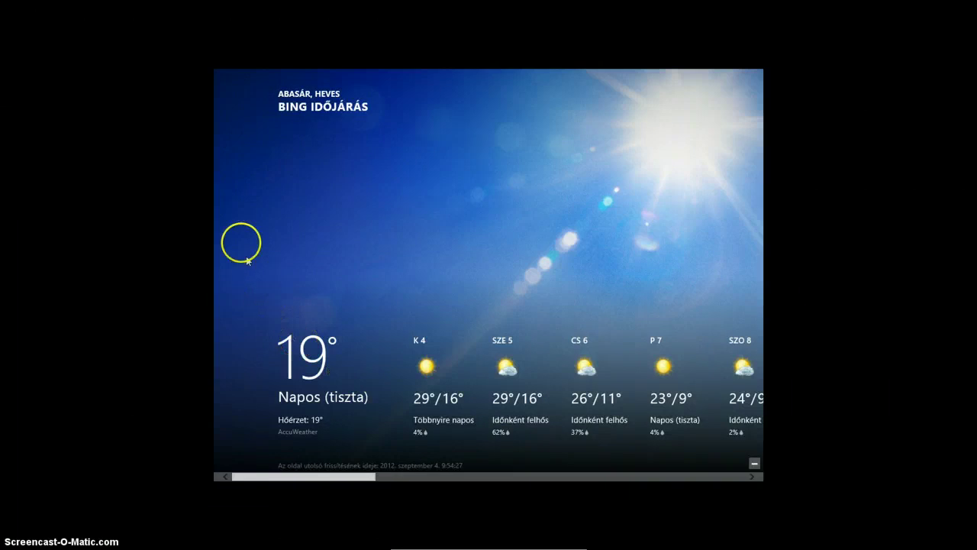
- Return to the desktop, check the Screenshots folder in the Pictures library for the new capture, and close the window
mouse_move(221, 77)
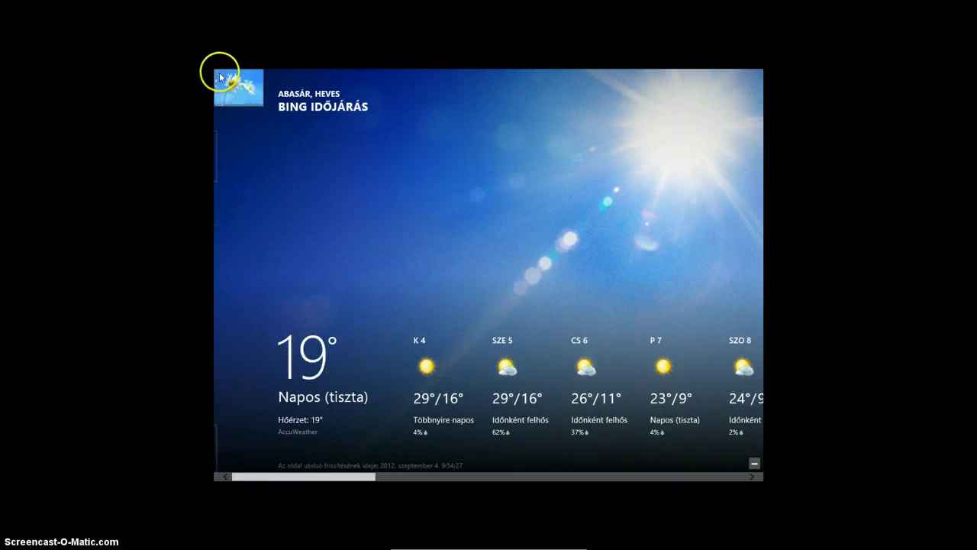
left_click(220, 78)
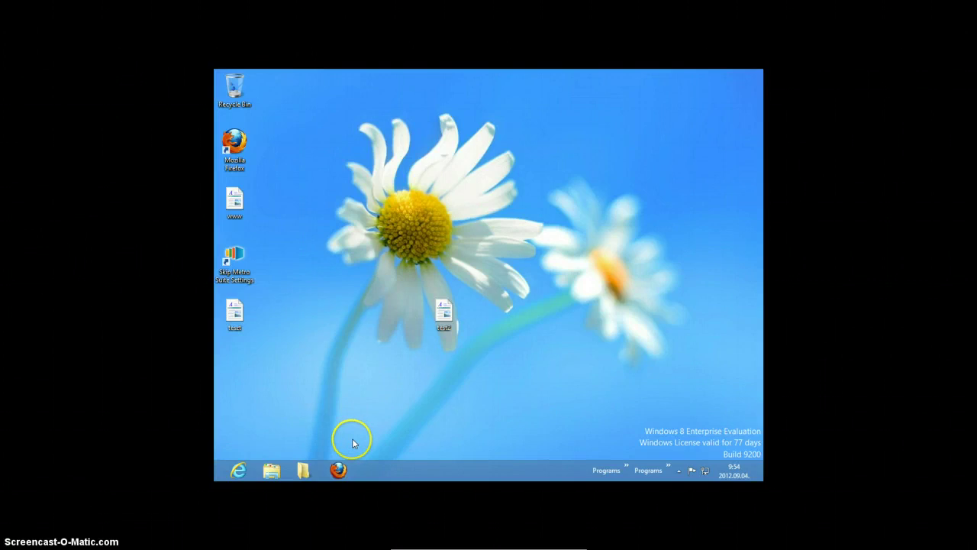
left_click(271, 474)
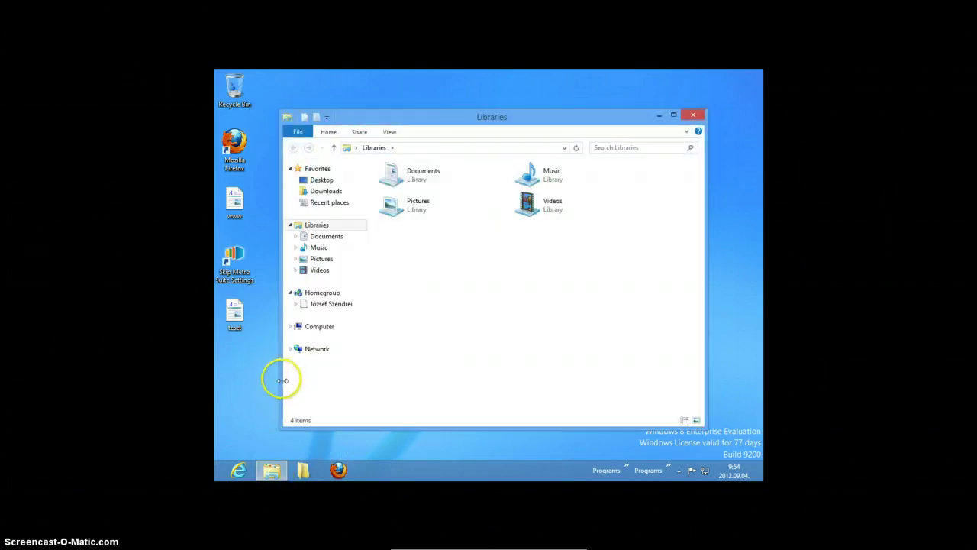
left_click(320, 263)
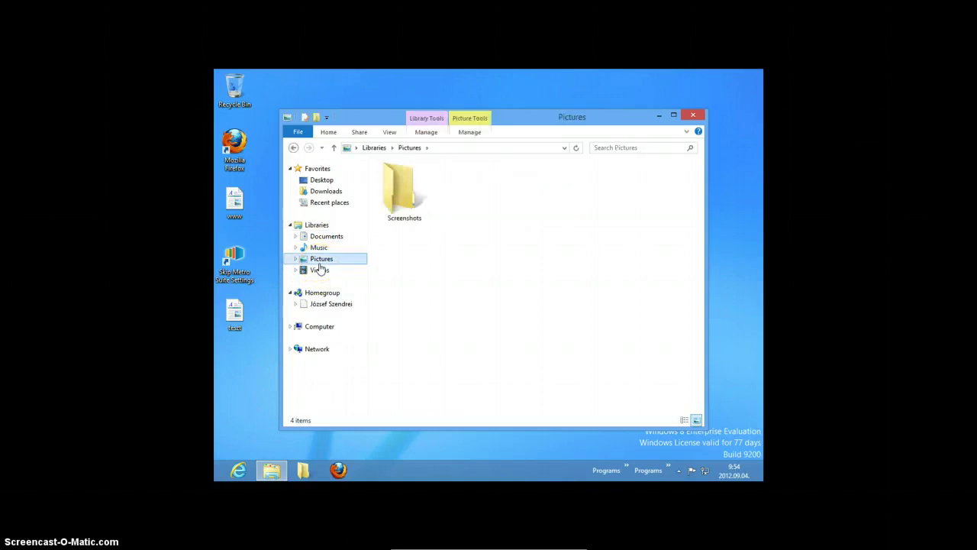
left_click(396, 218)
double_click(398, 212)
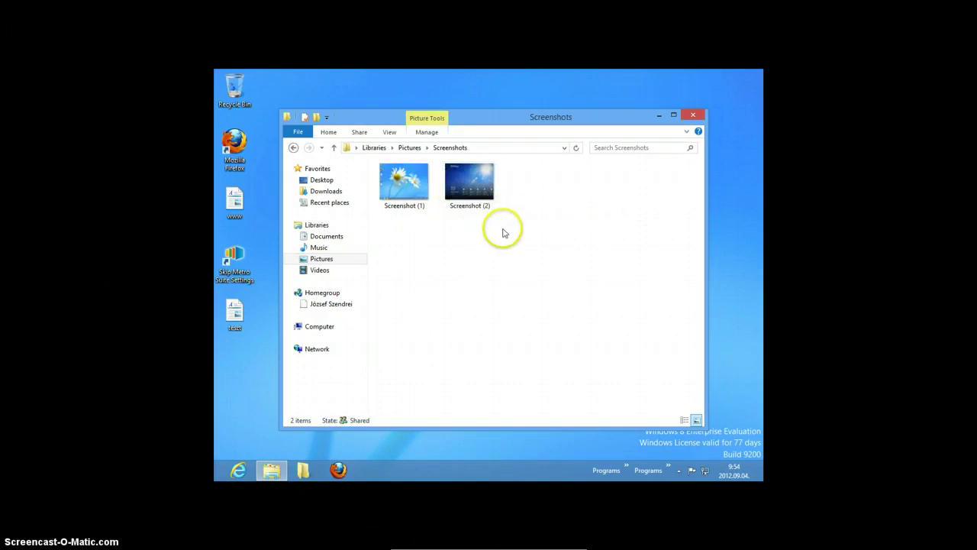
left_click(693, 117)
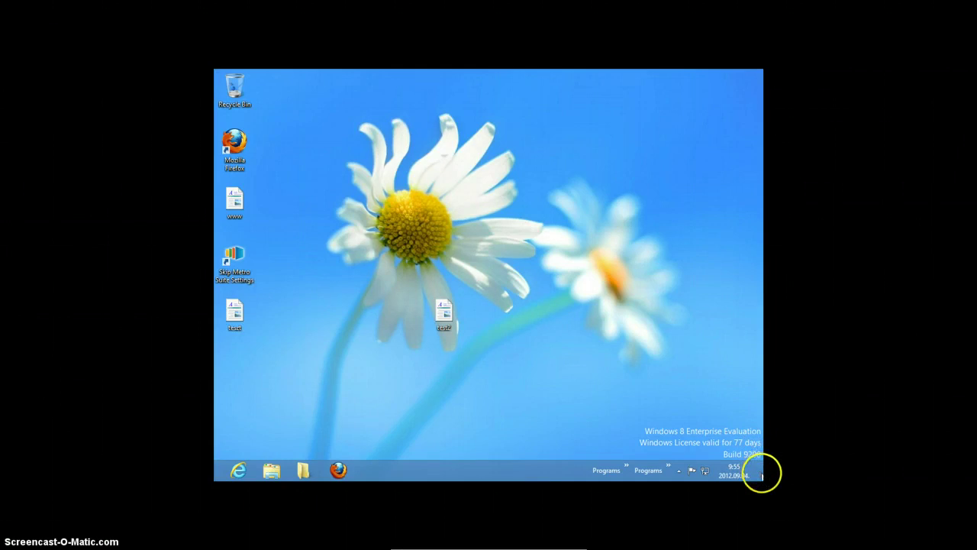
- Look at the Power options in the system Settings and dismiss them without choosing one
mouse_move(761, 471)
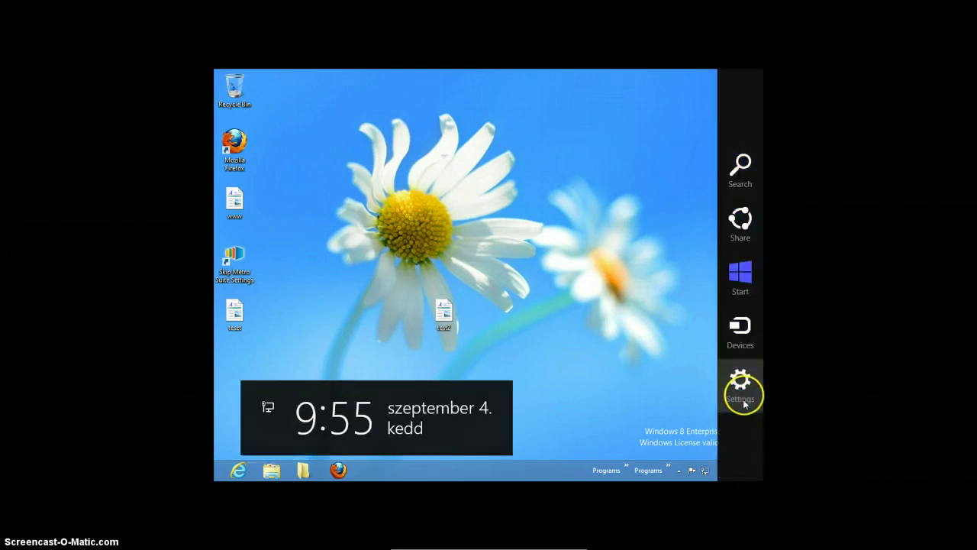
left_click(744, 397)
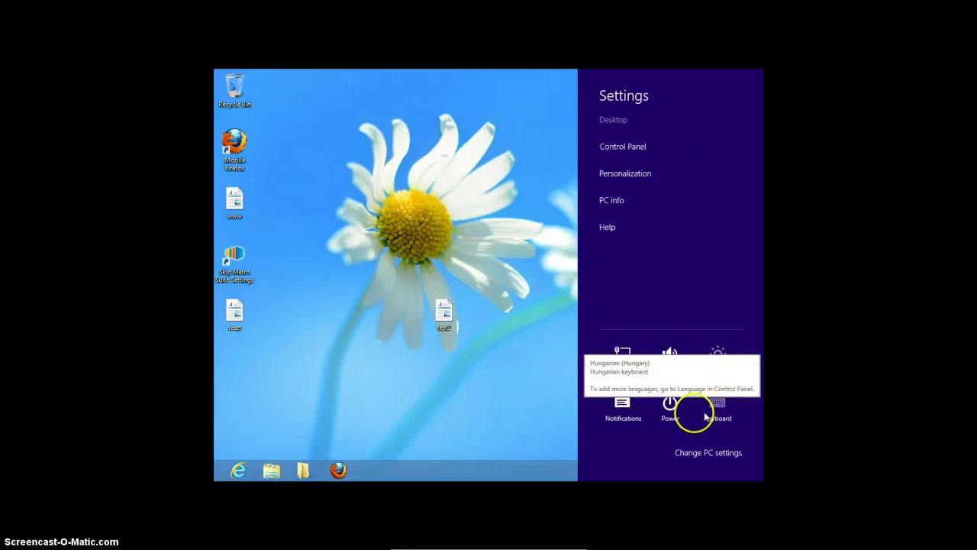
left_click(689, 413)
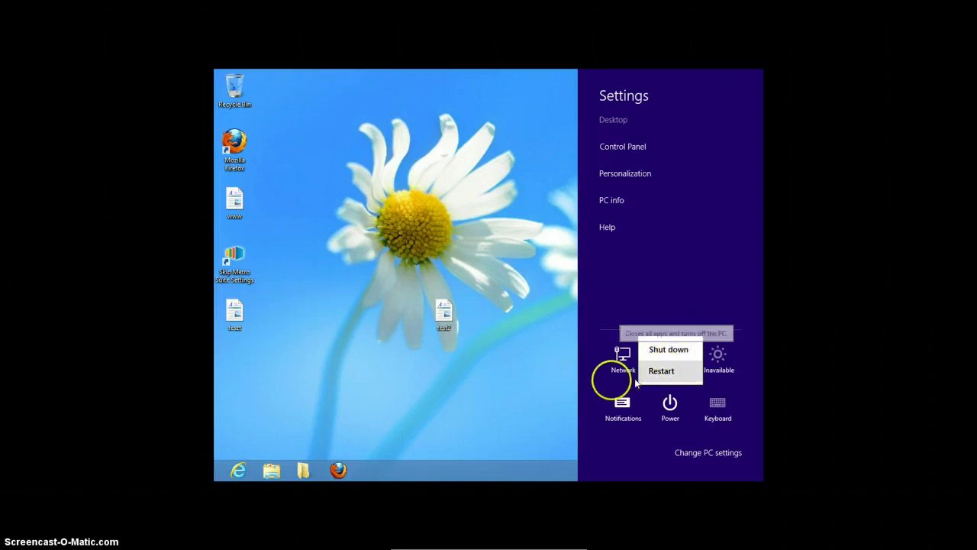
left_click(545, 380)
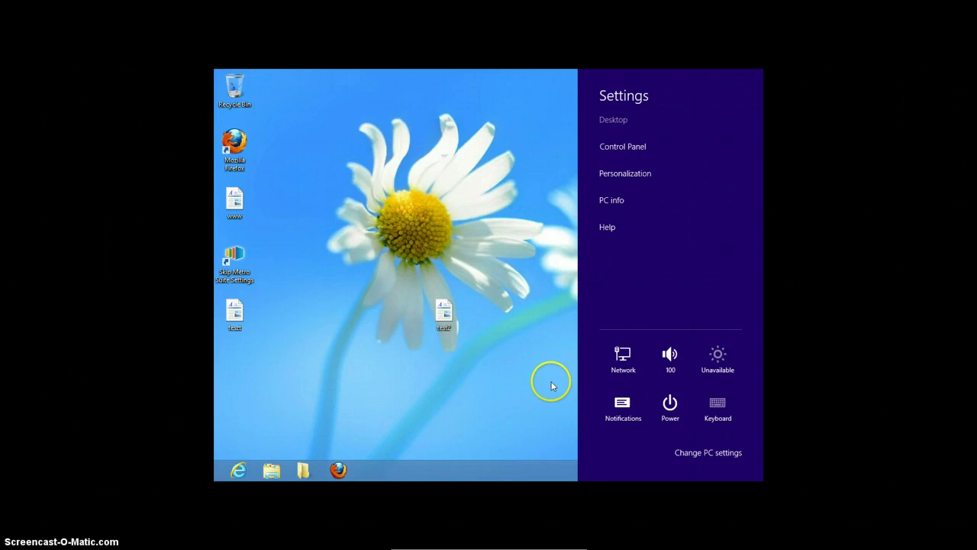
left_click(484, 394)
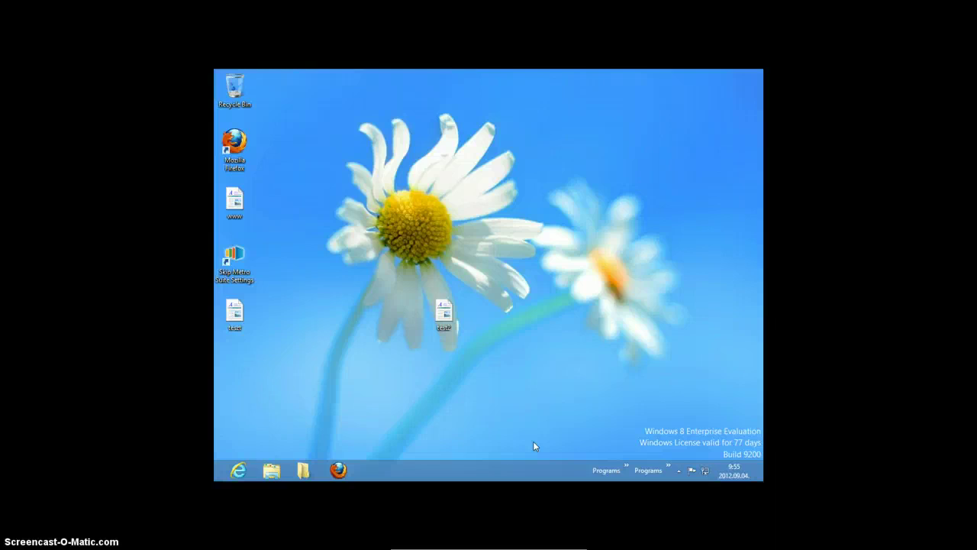
- Start a new shortcut on the desktop and set its item location to "shutdown.exe -s -t 00"
left_click(542, 367)
right_click(545, 364)
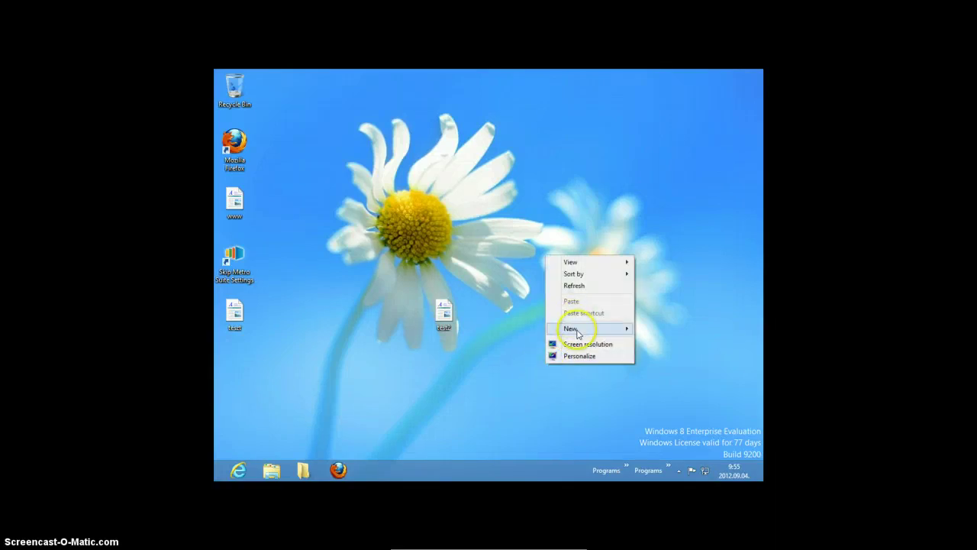
mouse_move(578, 333)
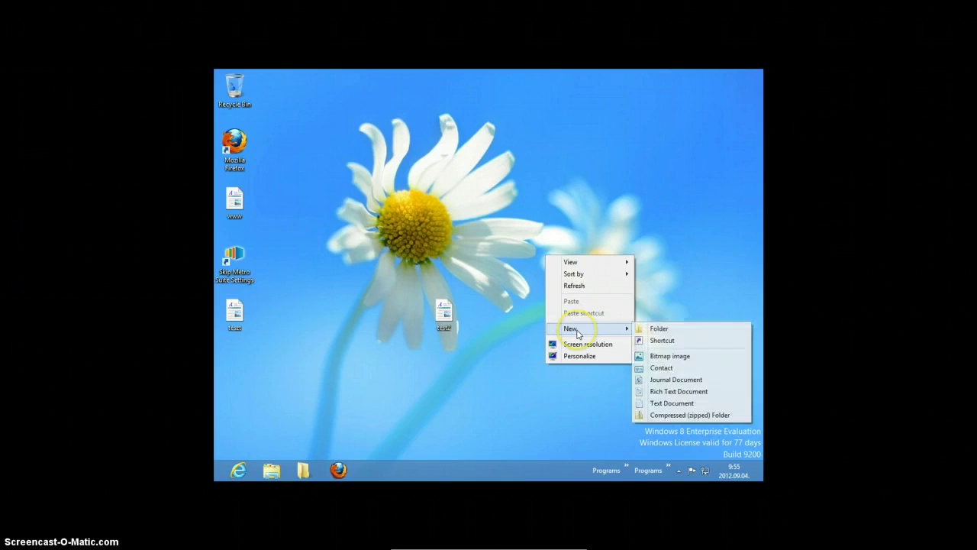
left_click(686, 341)
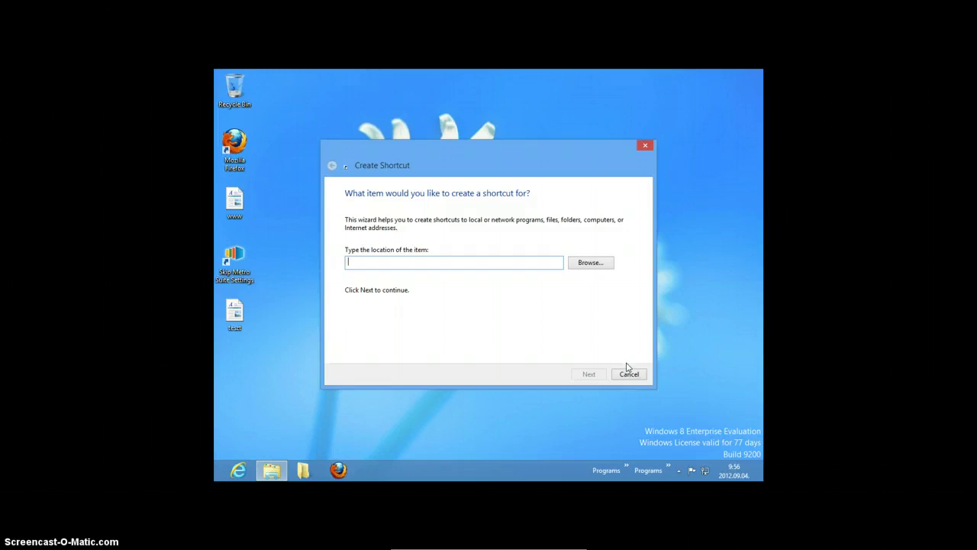
left_click(642, 373)
type("shutdown.exe -s -t 00")
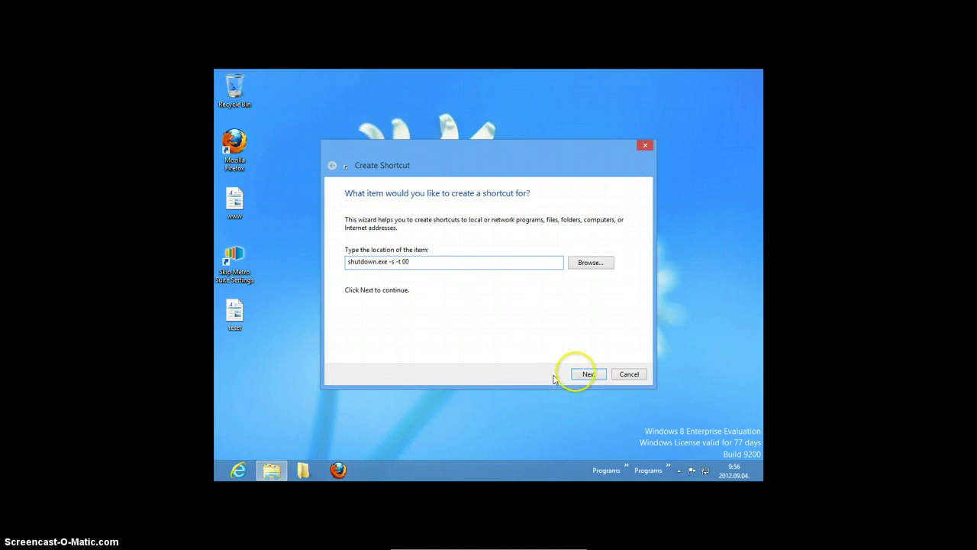
left_click(588, 375)
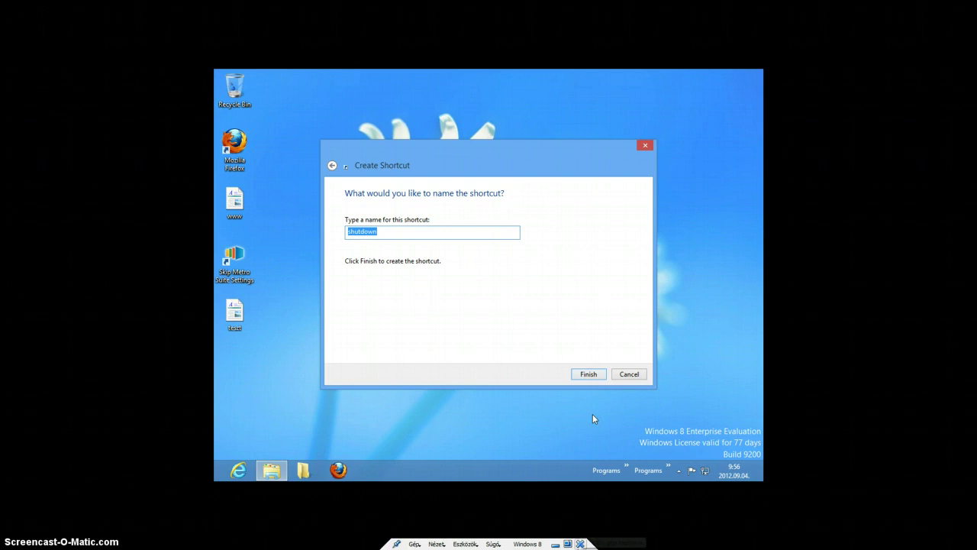
- Name the shortcut "Kikapcsolás" and finish creating it
type("Kik")
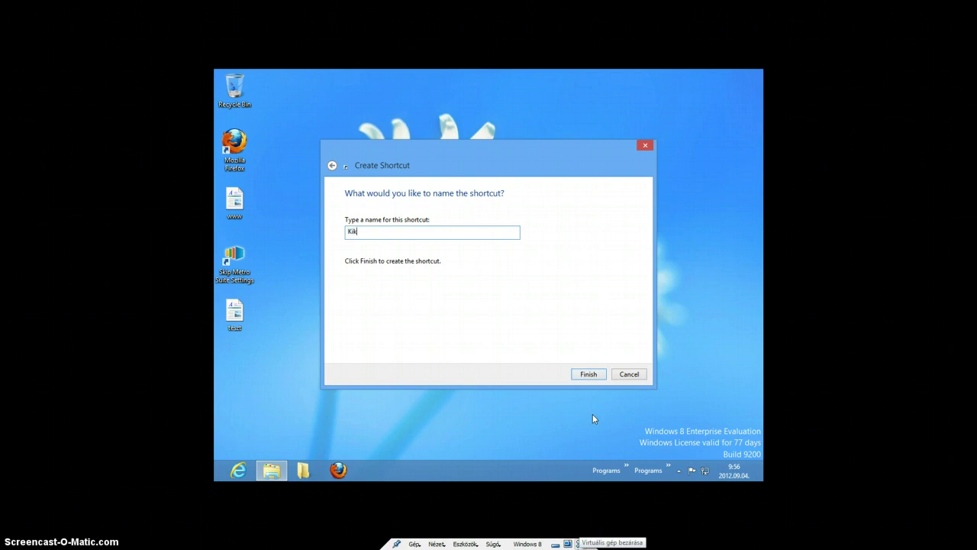
type("apcsolás")
left_click(599, 374)
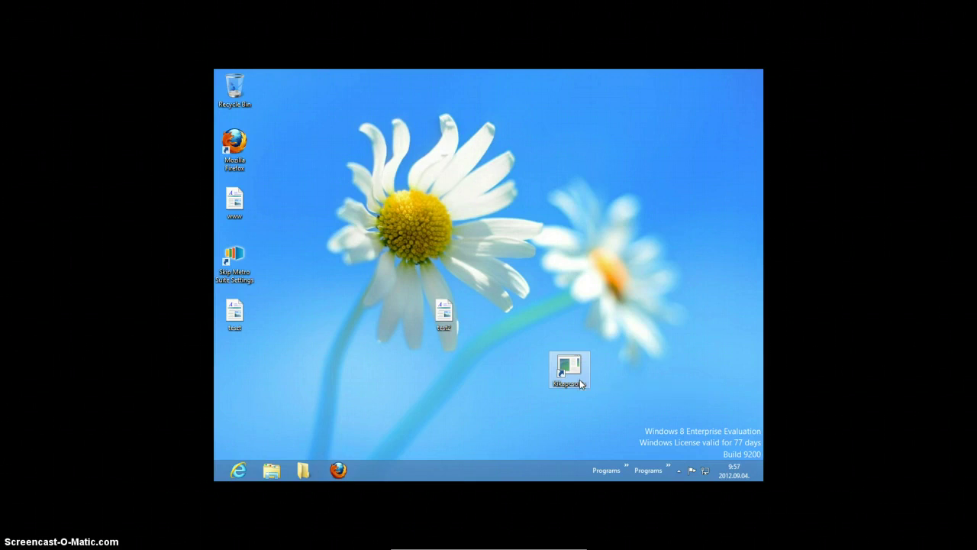
- Change the Kikapcsolás shortcut's icon to the red power symbol in its properties and apply the change
right_click(583, 382)
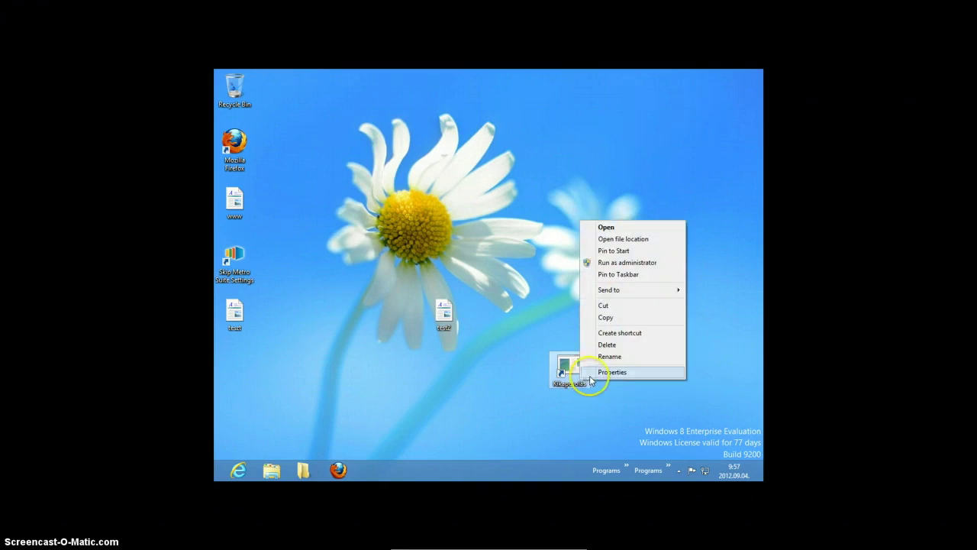
left_click(598, 401)
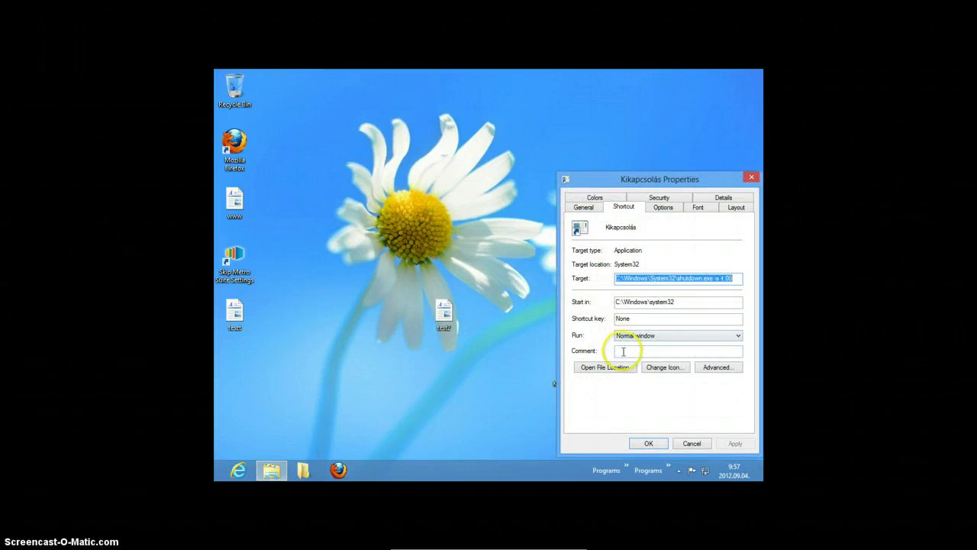
left_click(650, 369)
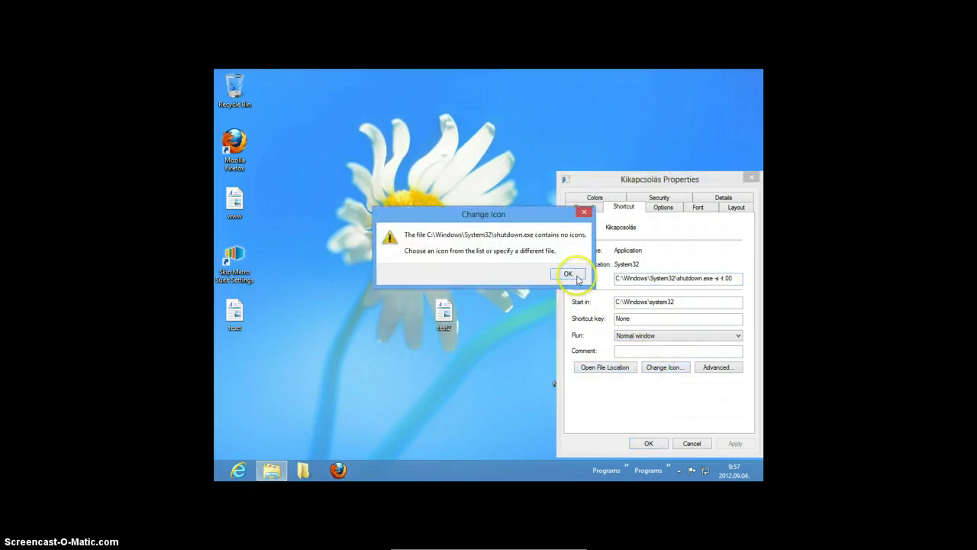
left_click(570, 274)
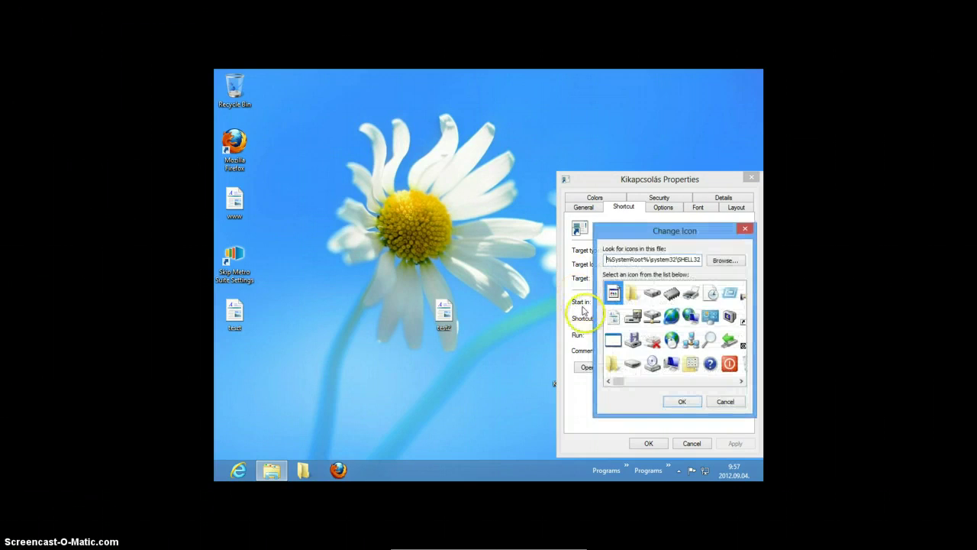
left_click(728, 366)
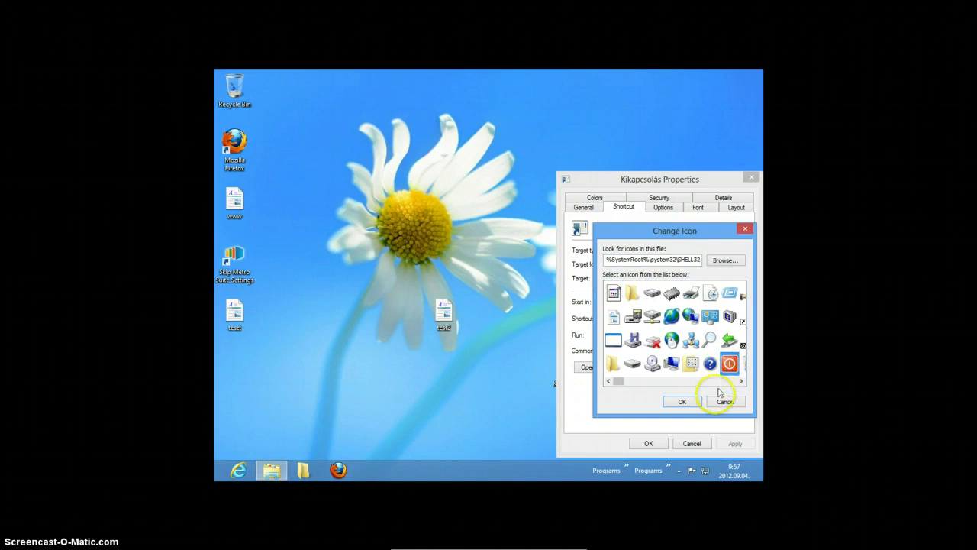
left_click(690, 401)
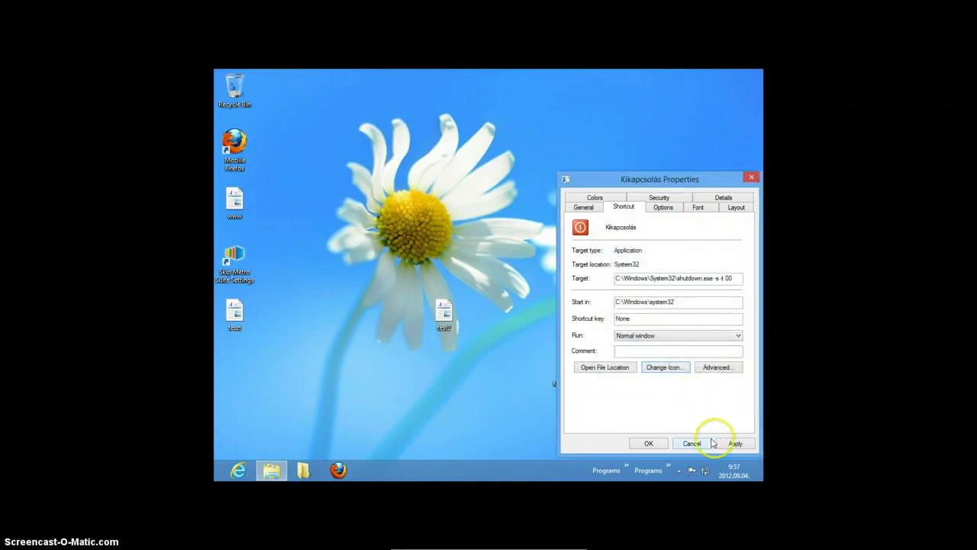
left_click(730, 443)
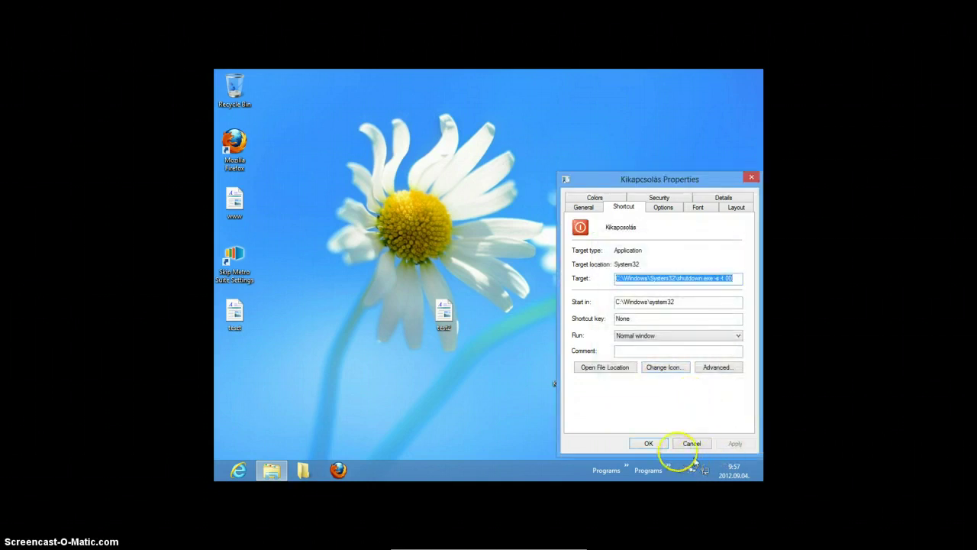
left_click(648, 443)
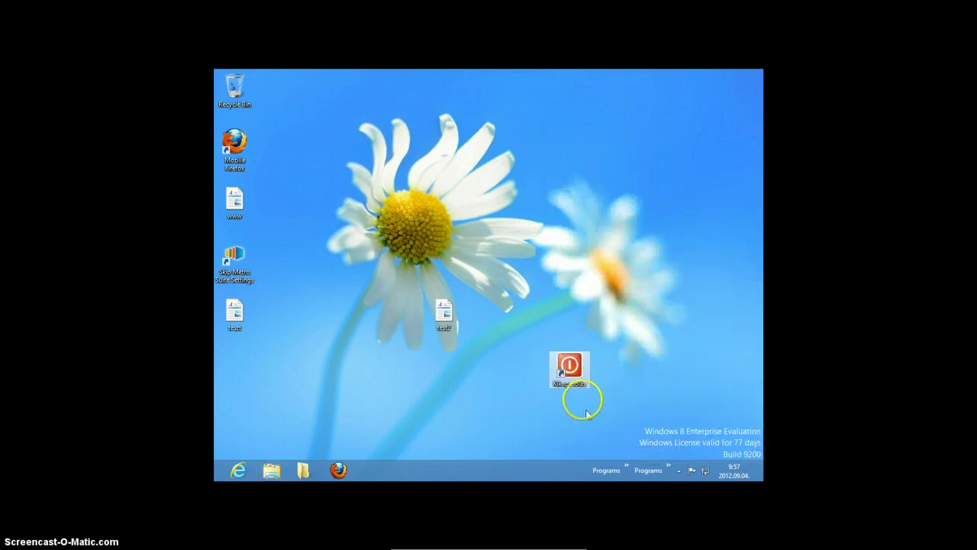
- Run the Kikapcsolás desktop shortcut to shut down the computer
left_click(609, 386)
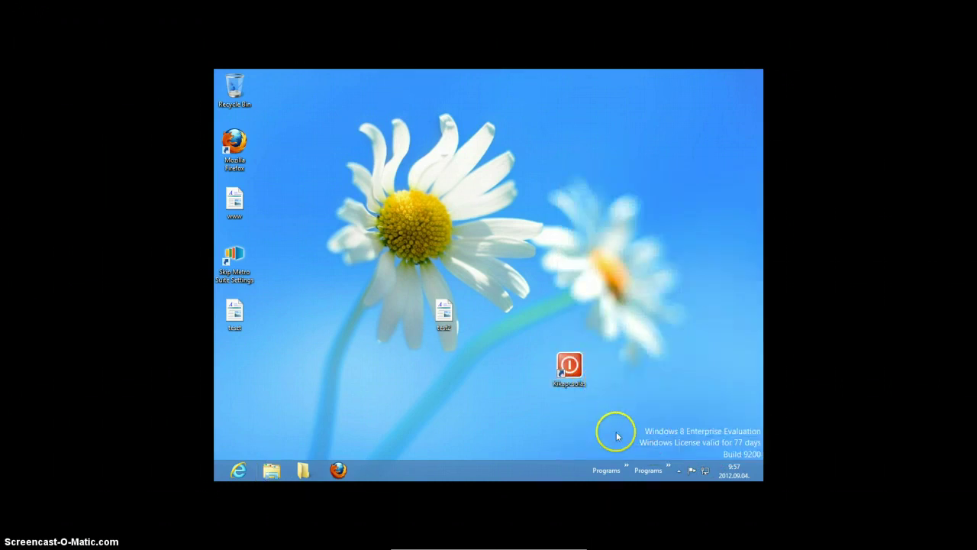
double_click(575, 374)
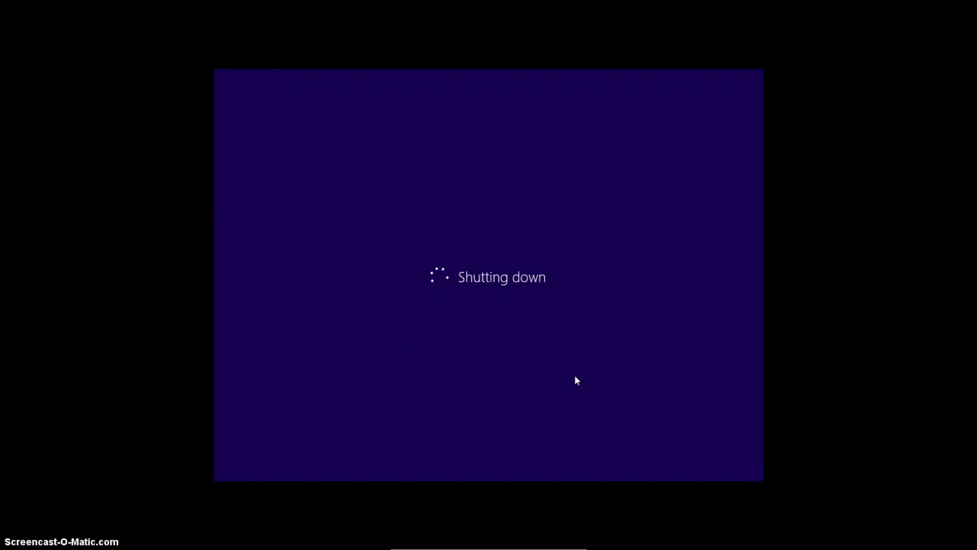
left_click(573, 388)
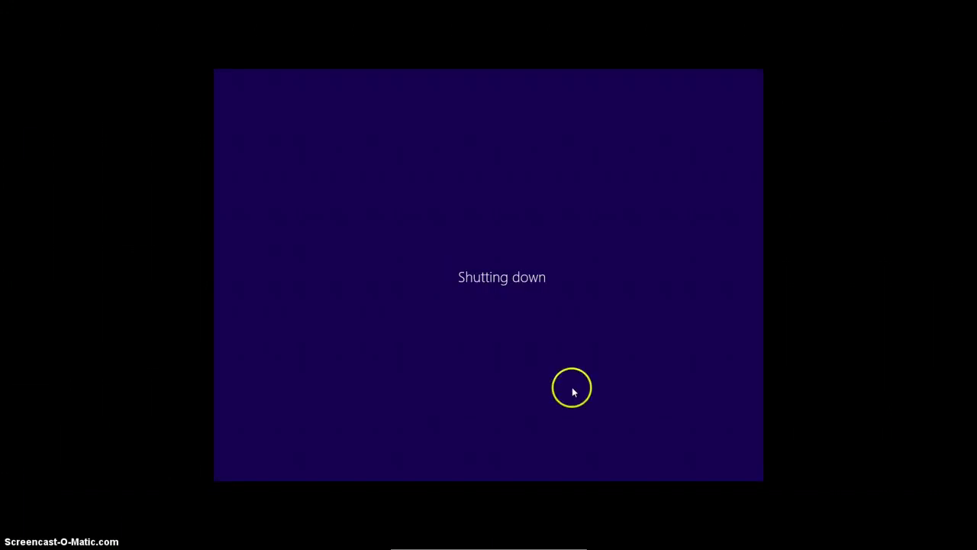